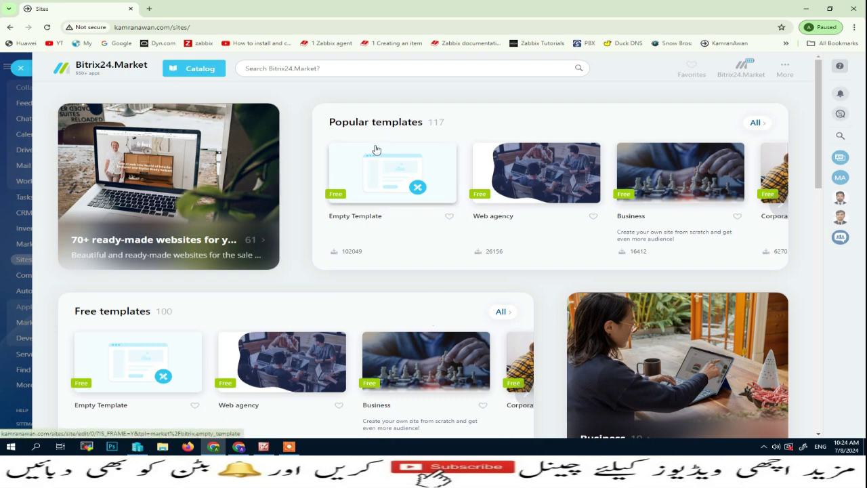
# Step: Browse the market's template collections and look through the templates in the Corporate website collection
pyautogui.scroll(-3, 140, 309)
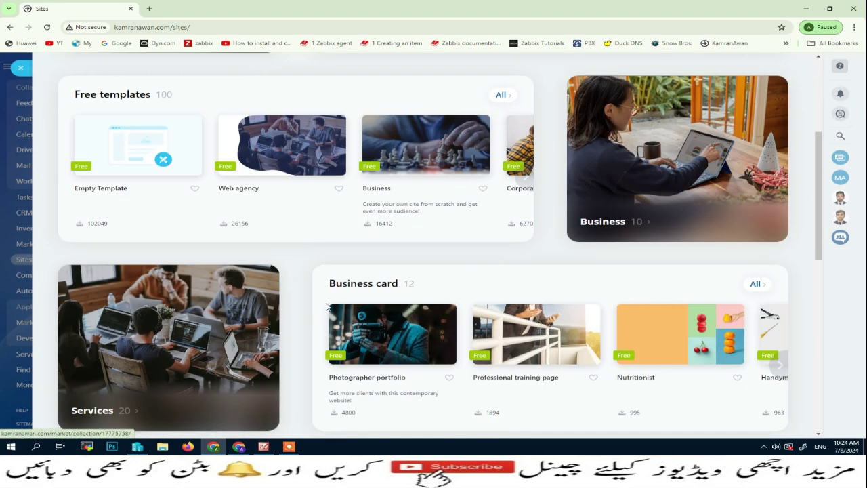
pyautogui.scroll(-3, 353, 291)
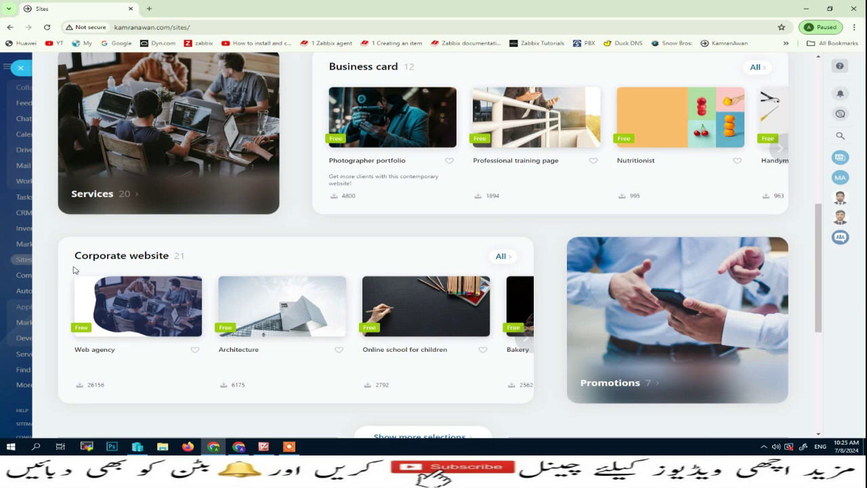
pyautogui.click(523, 327)
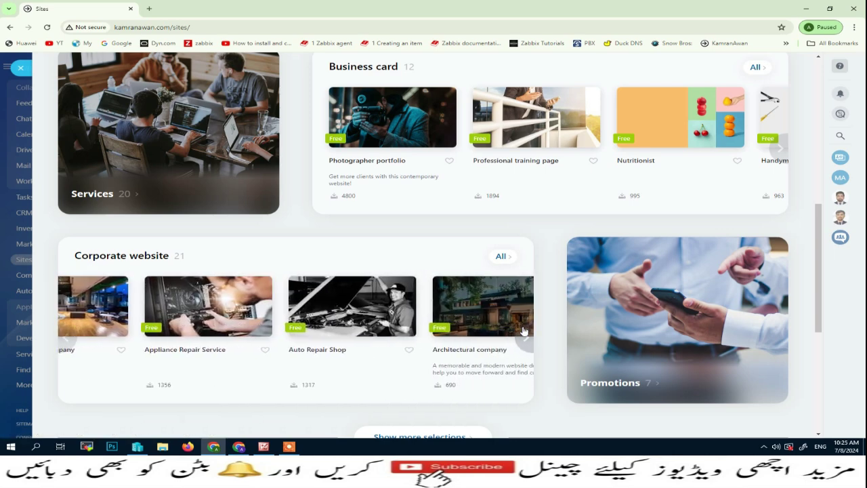
pyautogui.click(65, 336)
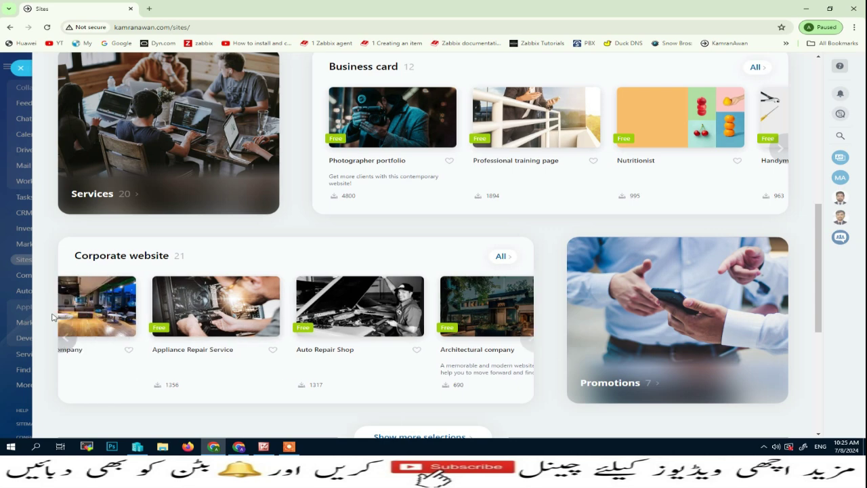
pyautogui.click(67, 342)
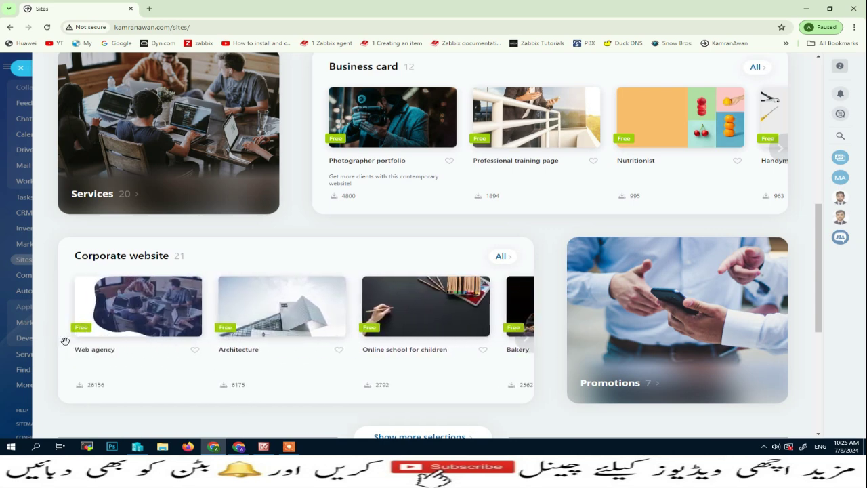
# Step: Open the preview of the Web agency template from the Corporate website collection and look through its whole page
pyautogui.click(155, 310)
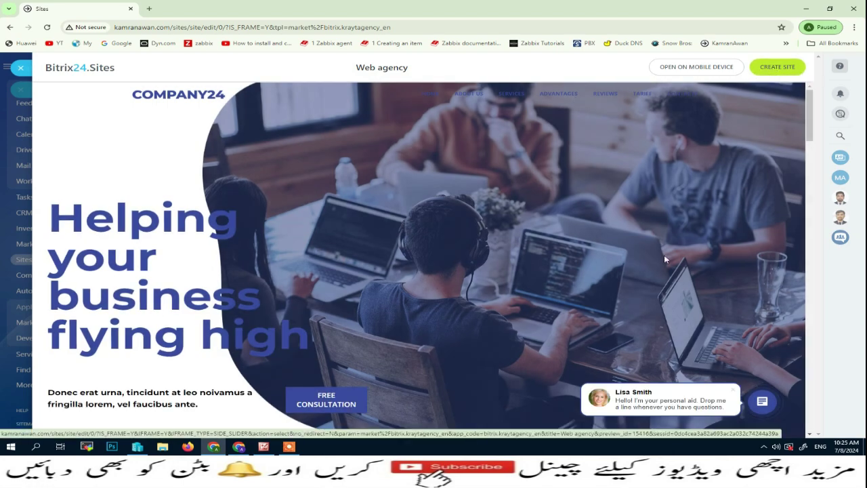
pyautogui.scroll(-10, 663, 255)
pyautogui.scroll(-15, 665, 257)
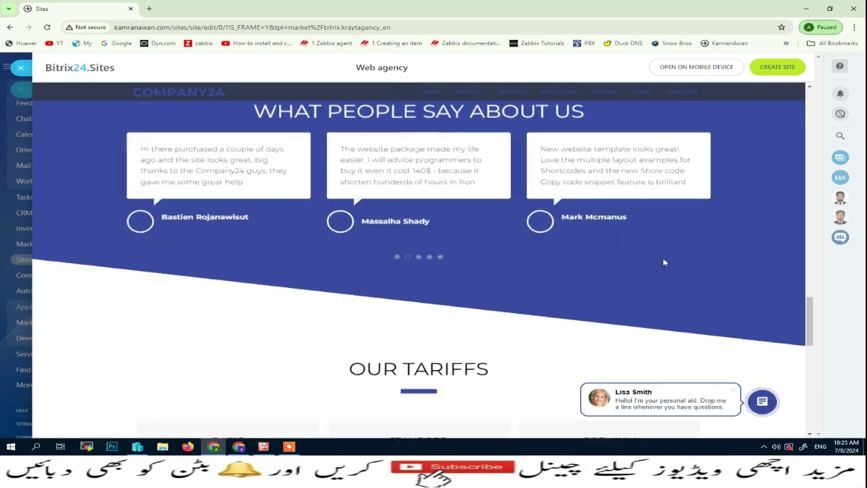
pyautogui.scroll(20, 663, 319)
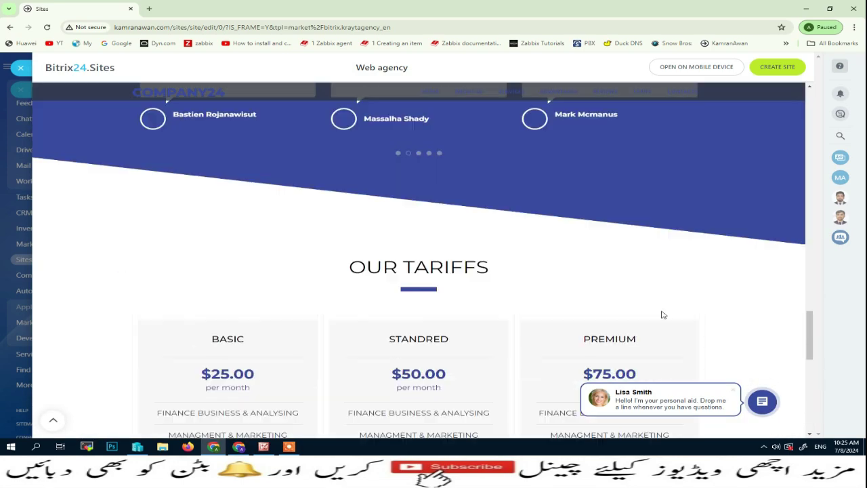
pyautogui.scroll(5, 655, 314)
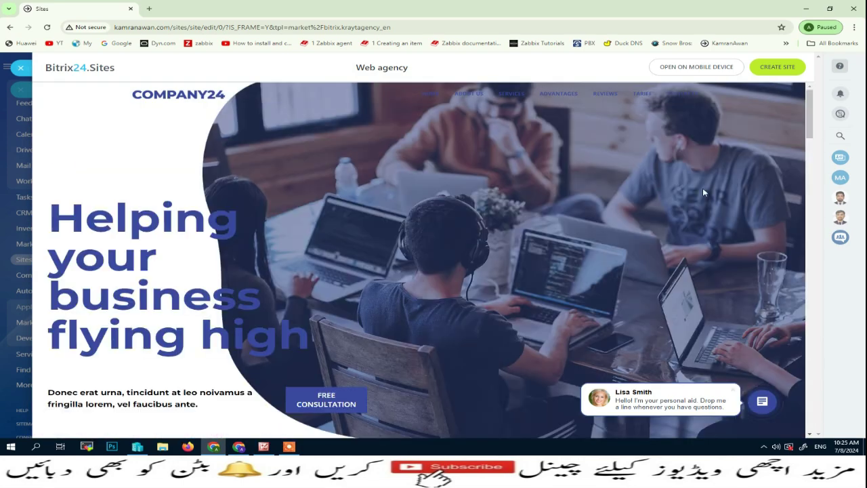
# Step: Try to create a site from the Web agency template, read the installation requirements, cancel the installation and leave the template market
pyautogui.click(777, 68)
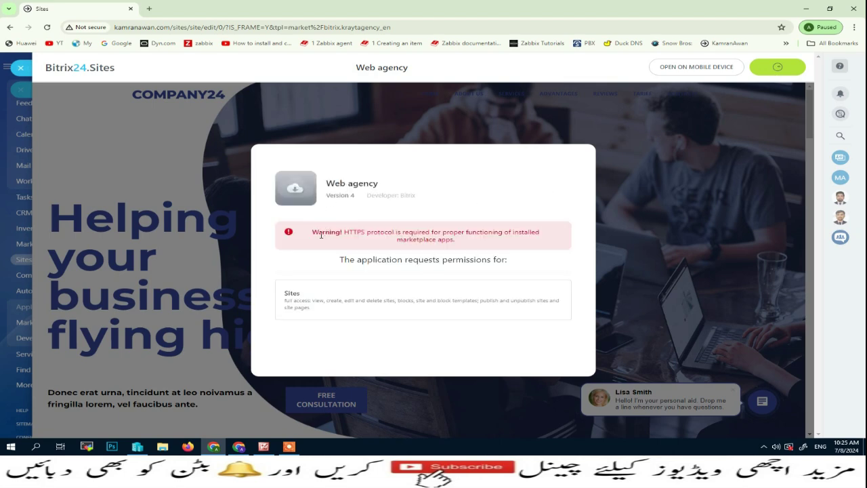
pyautogui.moveTo(313, 233); pyautogui.dragTo(524, 239)
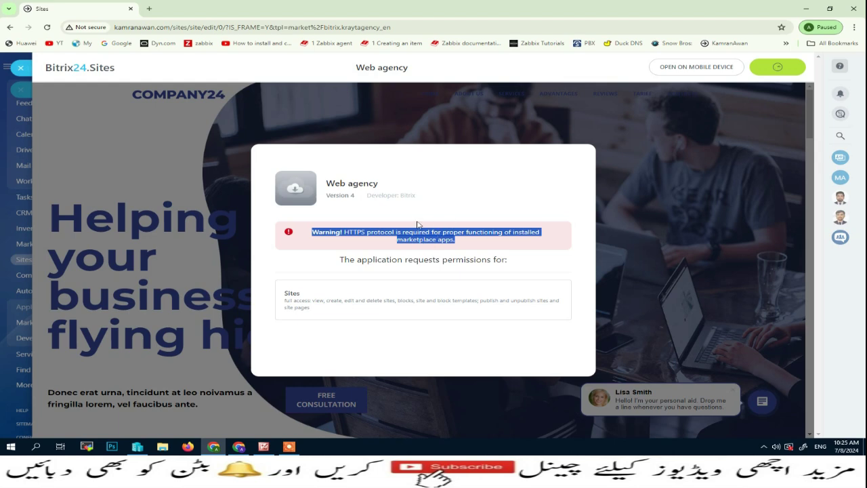
pyautogui.scroll(-5, 426, 275)
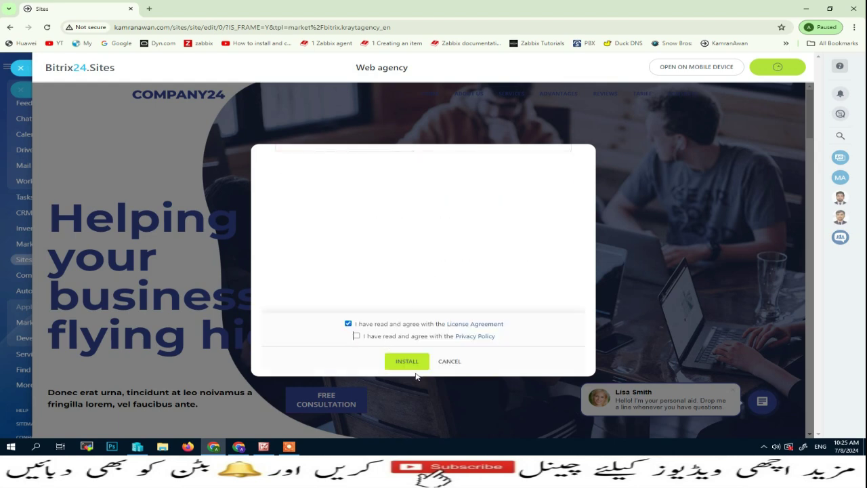
pyautogui.click(448, 362)
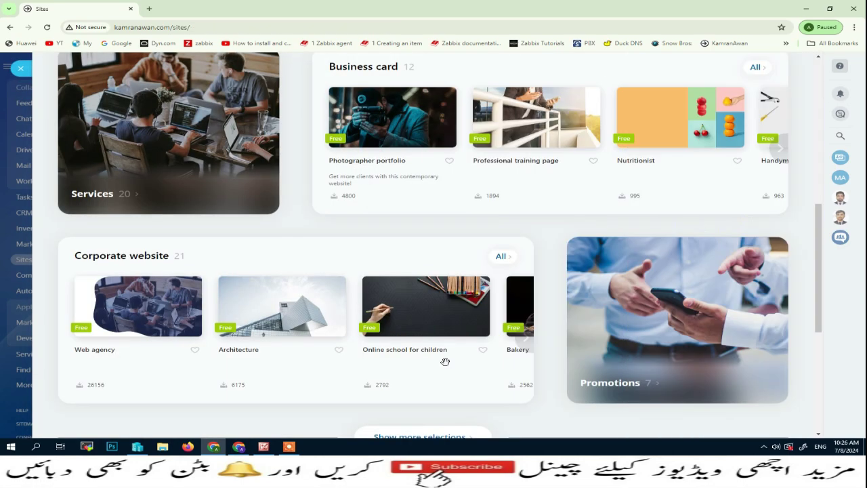
pyautogui.click(25, 69)
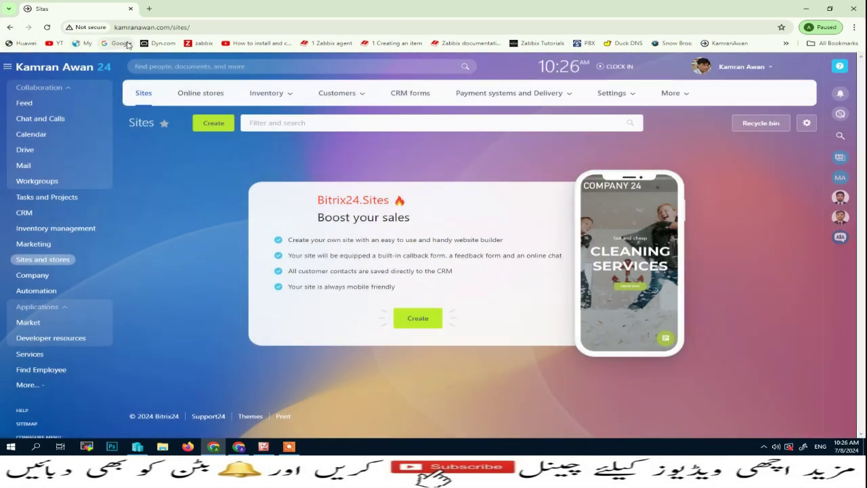
# Step: Switch to the Chrome window with the cloud-hosted Bitrix24 portal, examine its connection's security certificate and close the certificate viewer
pyautogui.click(127, 45)
pyautogui.click(241, 447)
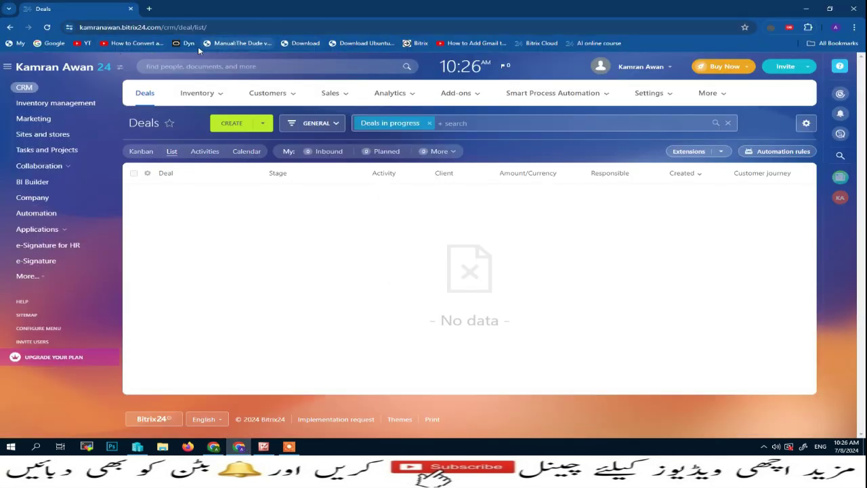
pyautogui.click(68, 28)
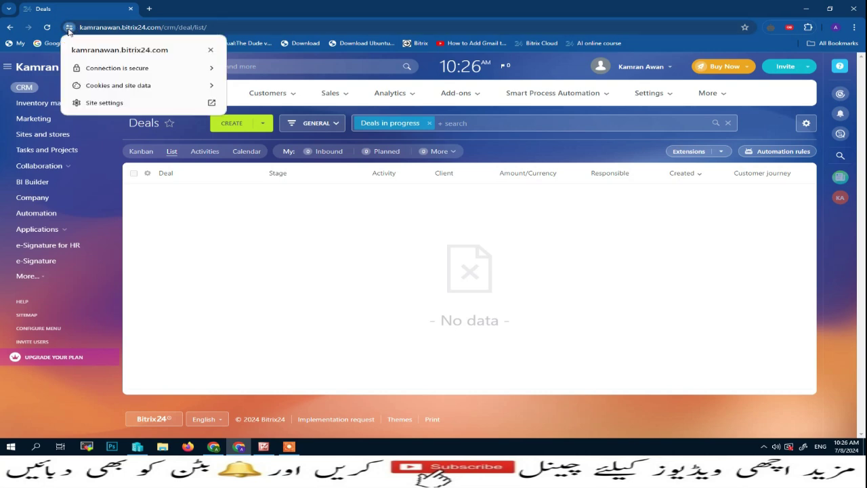
pyautogui.click(114, 70)
pyautogui.click(113, 127)
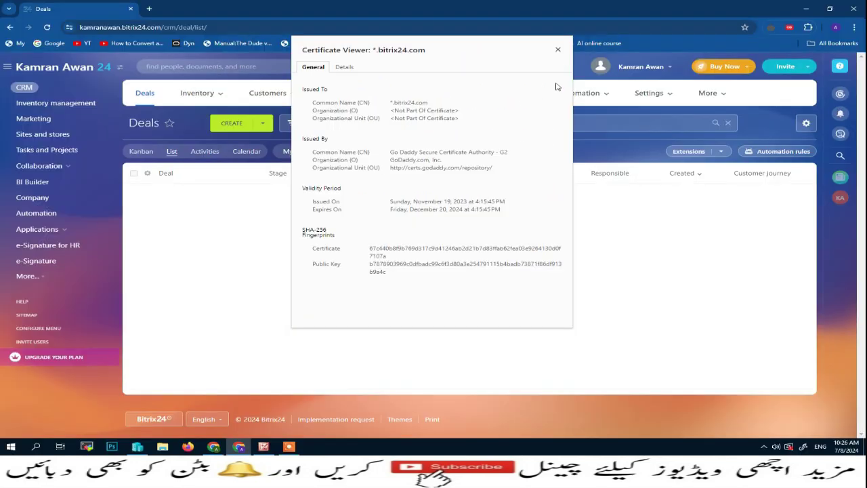
pyautogui.click(557, 50)
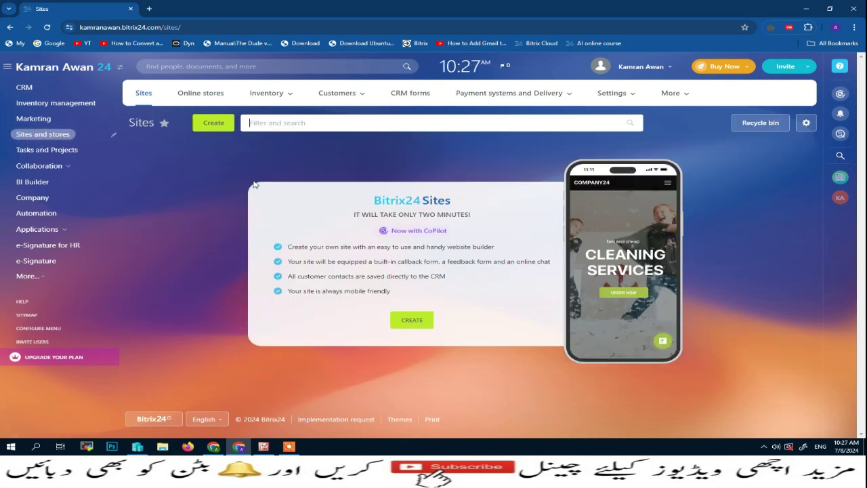
# Step: Start creating a site in the cloud portal's Sites section and open the market's Sites and online stores category
pyautogui.click(423, 320)
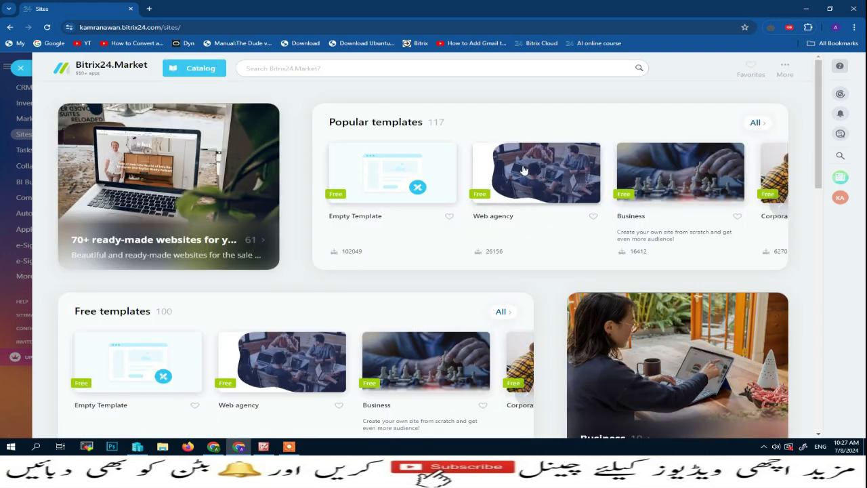
pyautogui.hscroll(4, 526, 172)
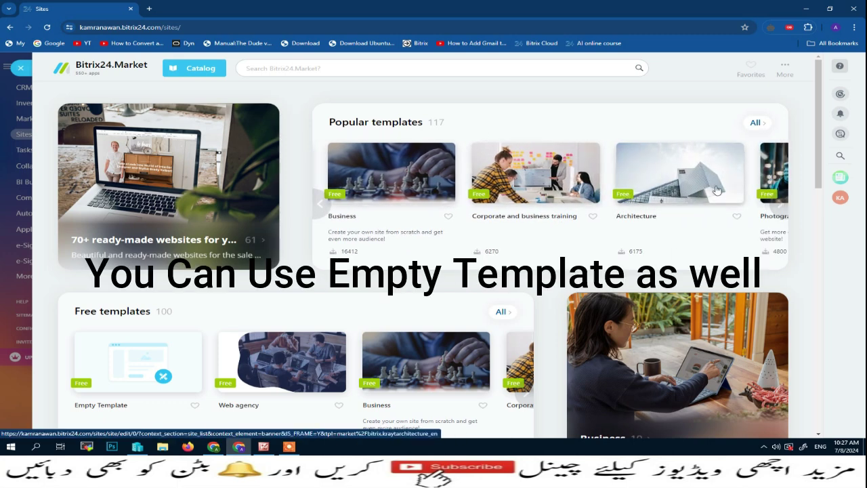
pyautogui.hscroll(3, 609, 183)
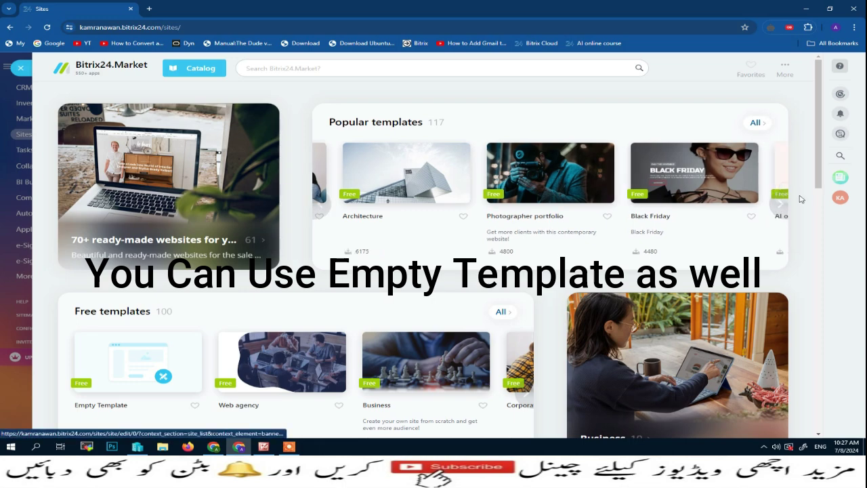
pyautogui.click(779, 205)
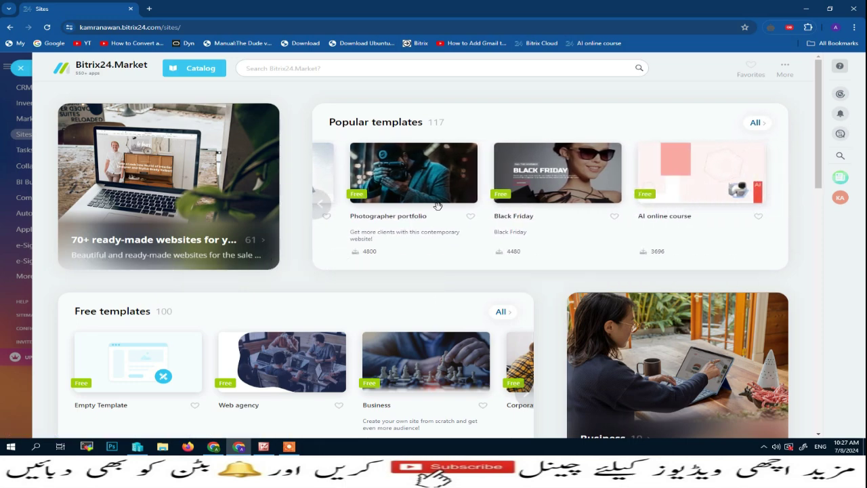
pyautogui.scroll(-5, 439, 207)
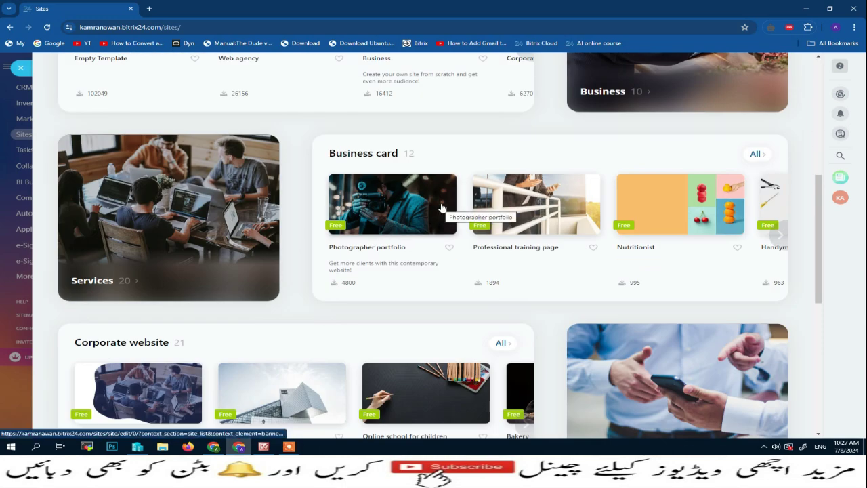
pyautogui.scroll(-5, 442, 207)
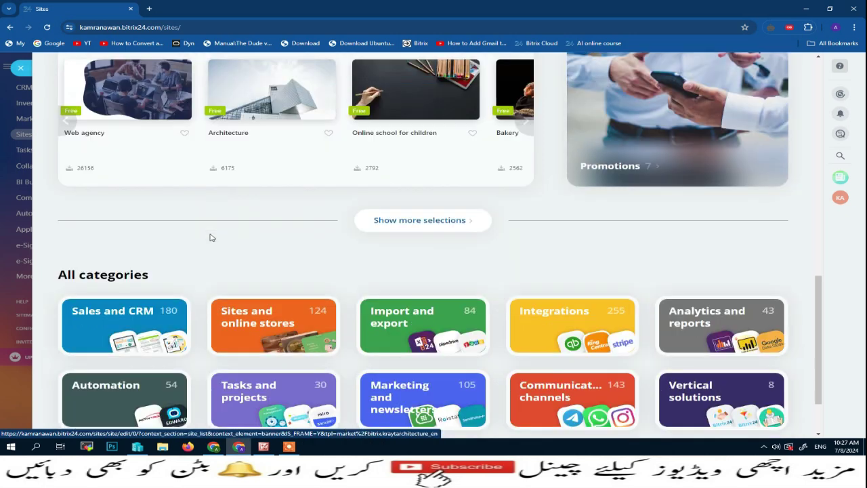
pyautogui.scroll(-1, 211, 237)
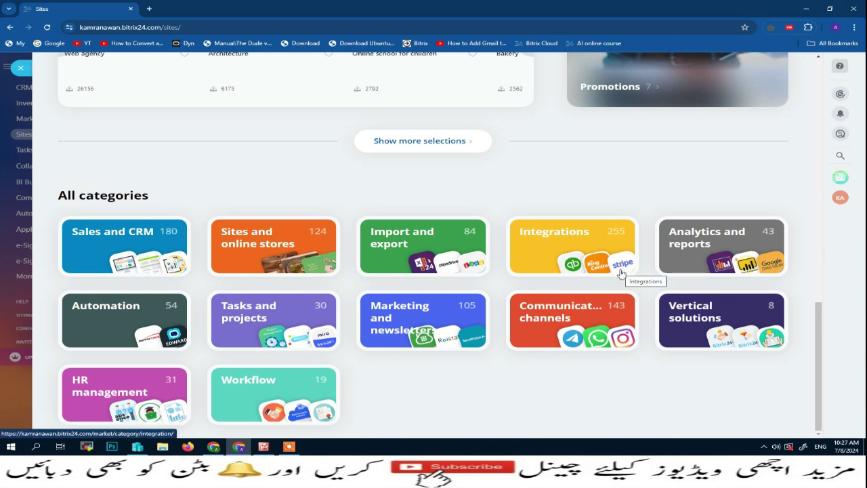
pyautogui.click(269, 245)
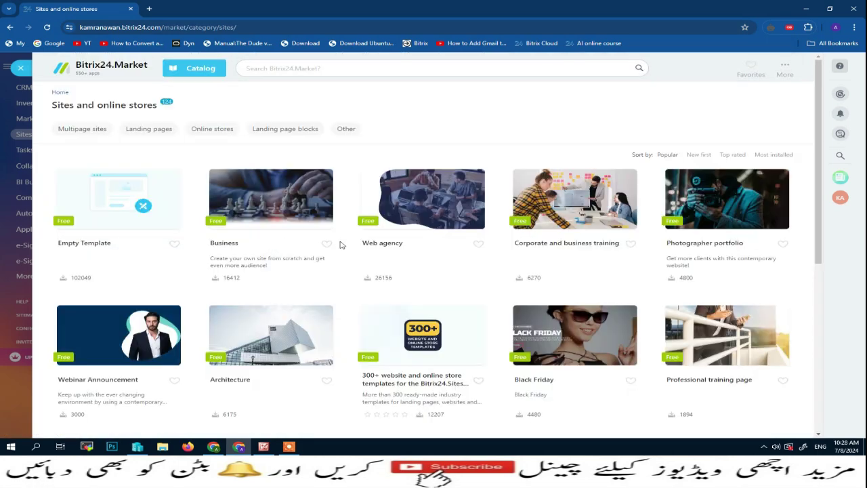
# Step: Look through the templates in the Sites and online stores category for one that suits an IT services website
pyautogui.scroll(-3, 340, 244)
pyautogui.scroll(-5, 686, 217)
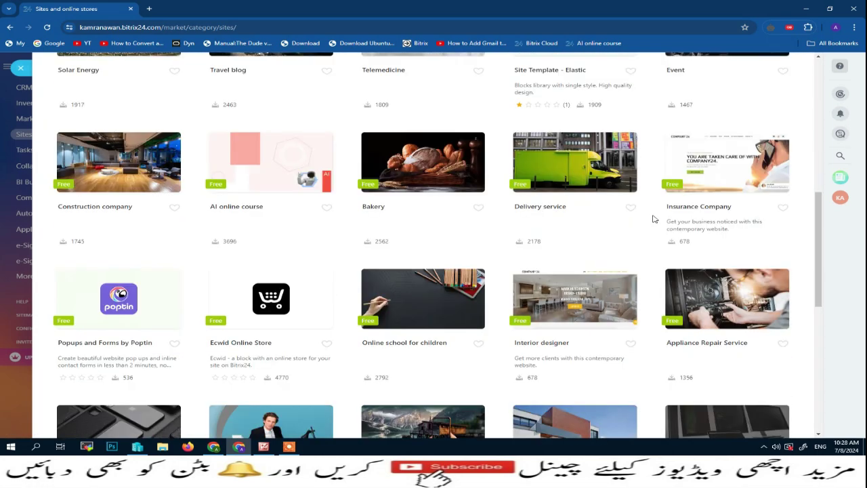
pyautogui.scroll(-2, 654, 218)
pyautogui.scroll(-3, 454, 230)
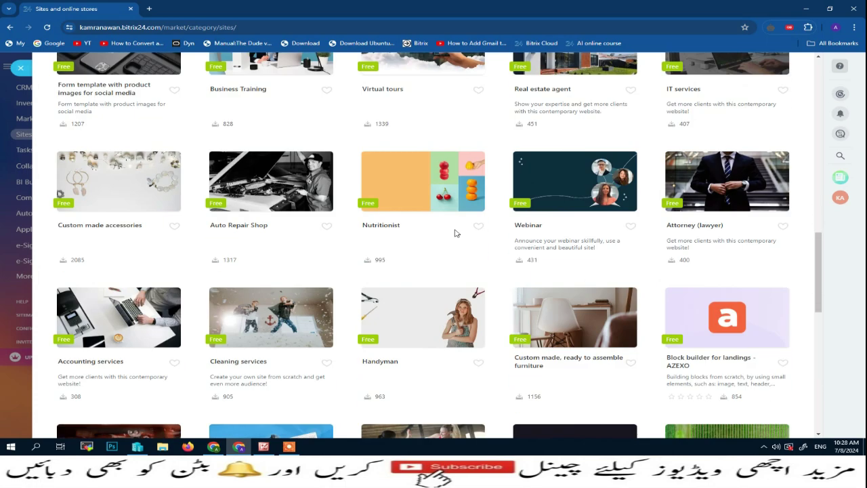
pyautogui.scroll(-1, 455, 231)
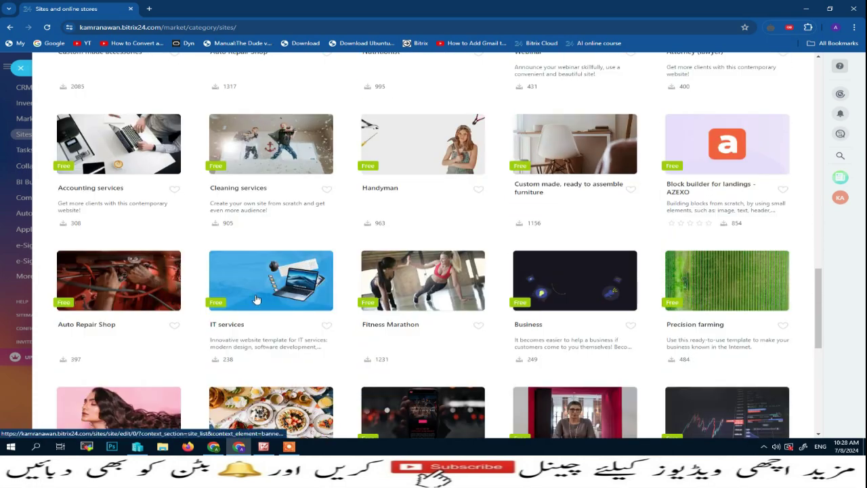
pyautogui.scroll(-2, 264, 285)
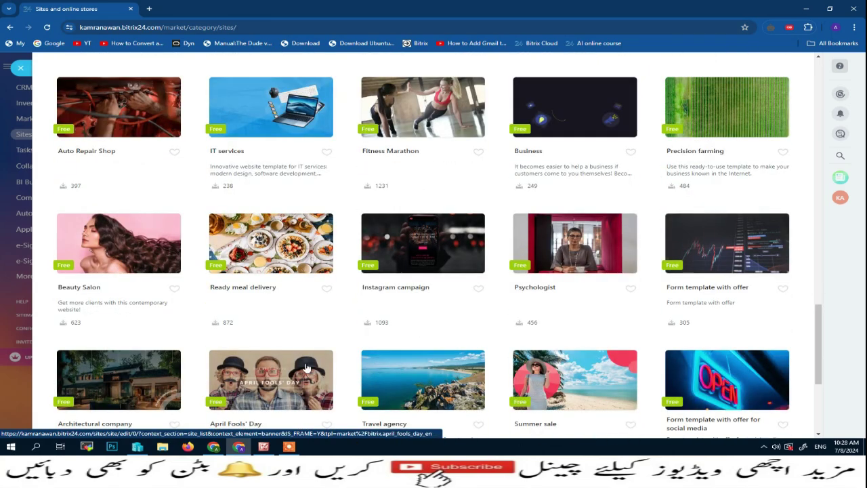
pyautogui.scroll(-5, 489, 296)
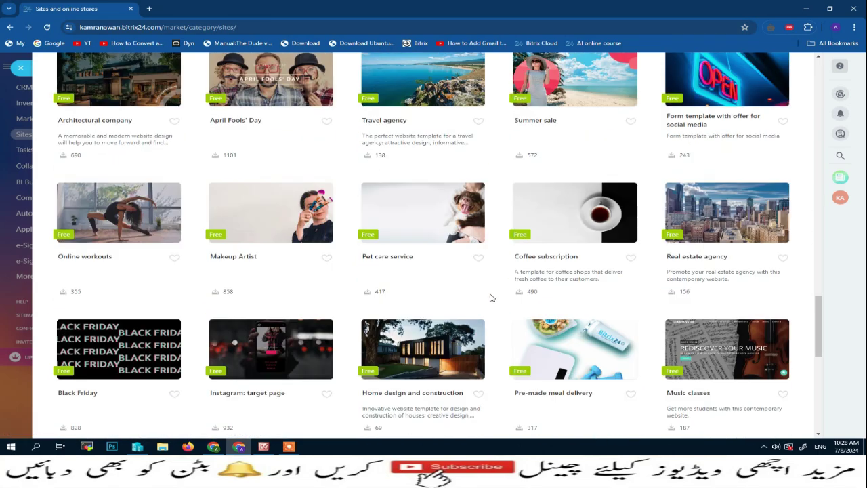
pyautogui.scroll(3, 497, 325)
pyautogui.scroll(4, 474, 332)
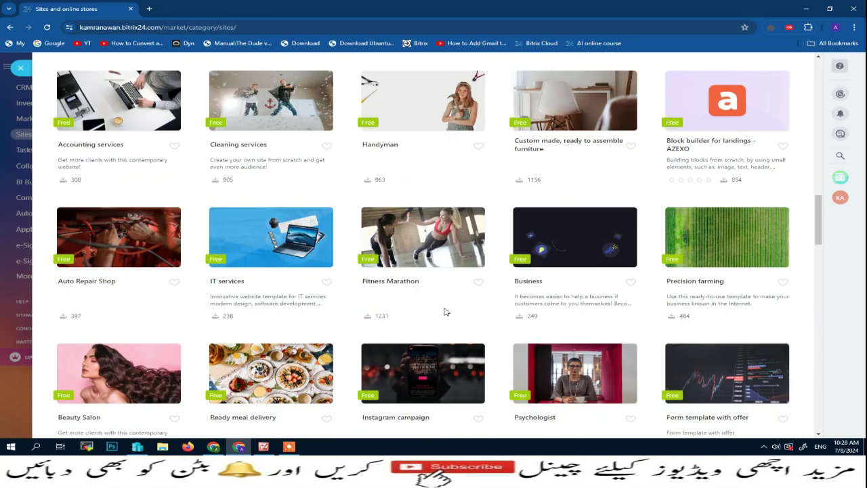
# Step: Preview the free IT services template's page, create a site from it and open the new site for editing
pyautogui.click(289, 242)
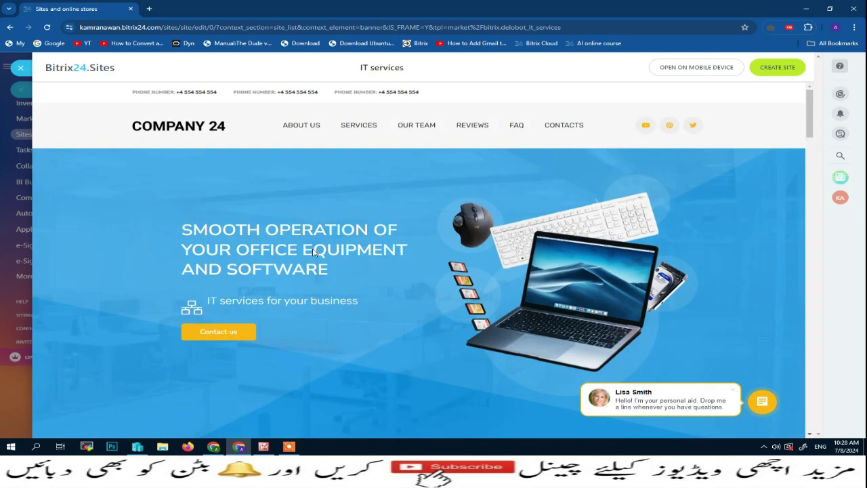
pyautogui.scroll(-15, 375, 170)
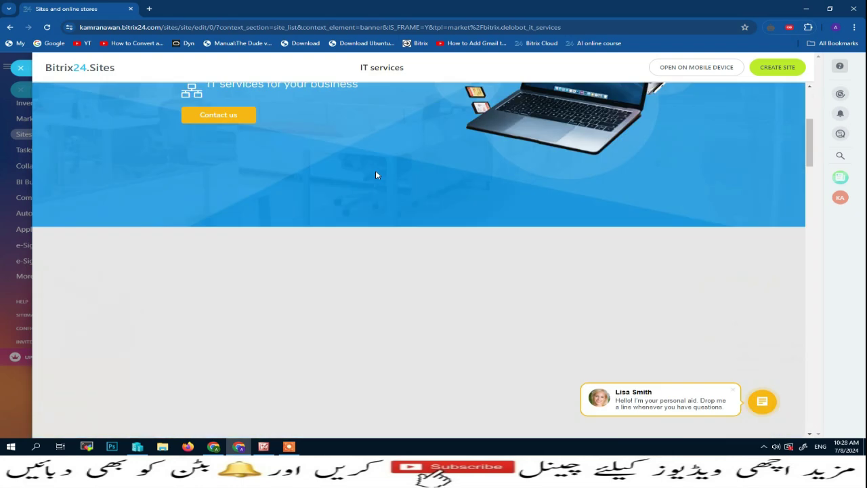
pyautogui.scroll(-15, 375, 170)
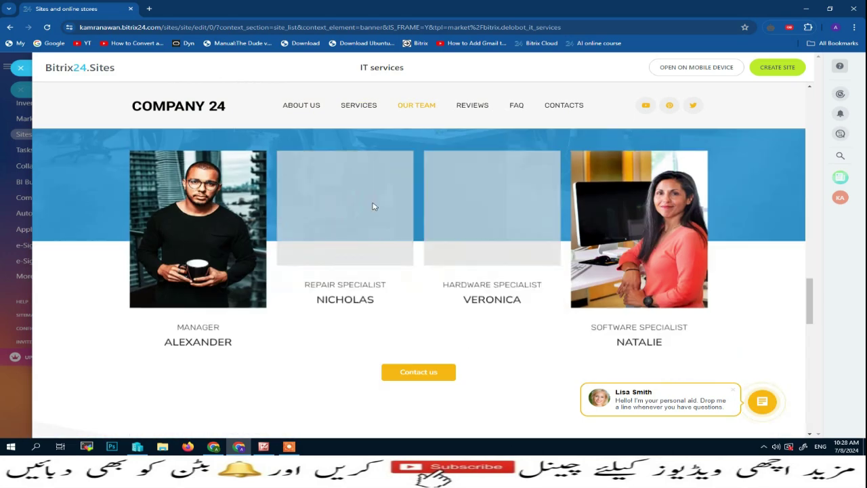
pyautogui.scroll(8, 397, 277)
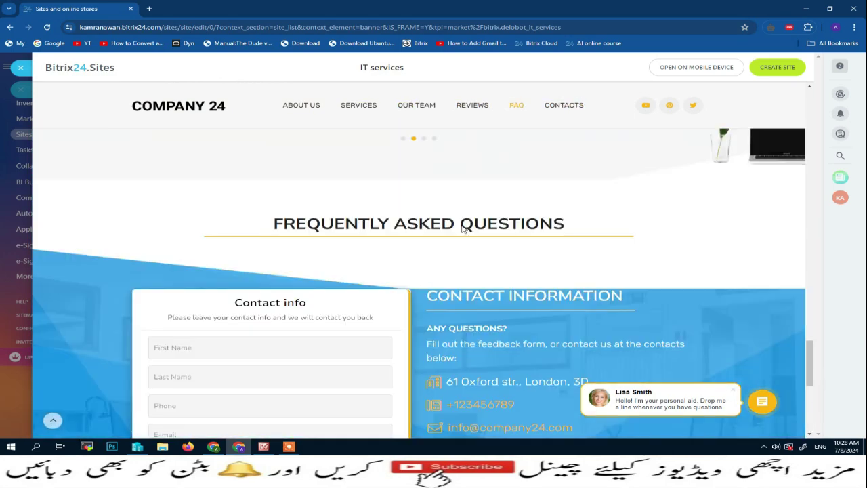
pyautogui.click(777, 68)
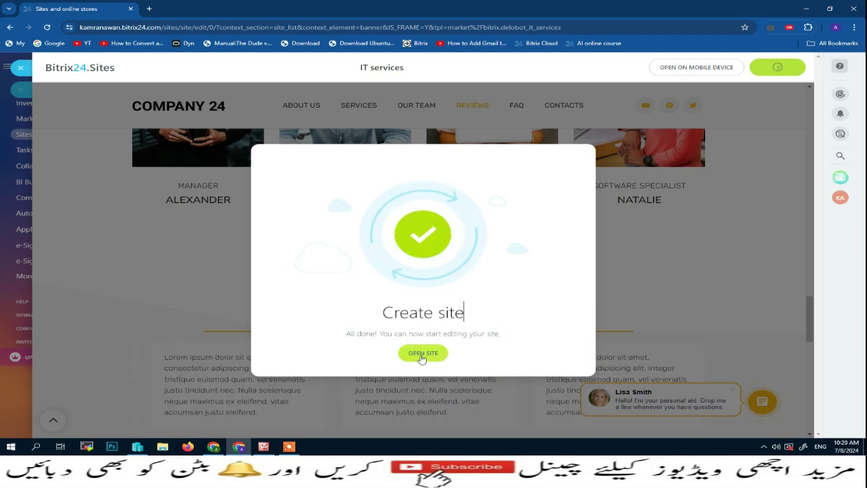
pyautogui.click(419, 353)
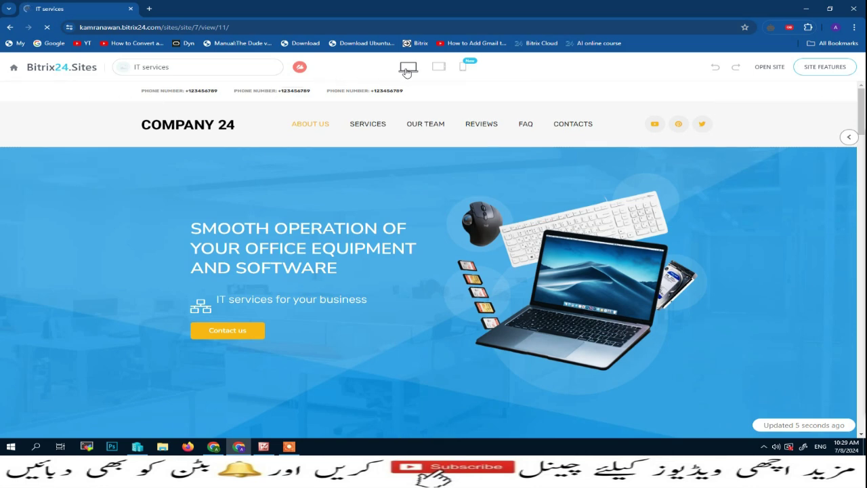
# Step: Examine the new site's tablet and mobile layouts, then return to the desktop layout
pyautogui.click(439, 69)
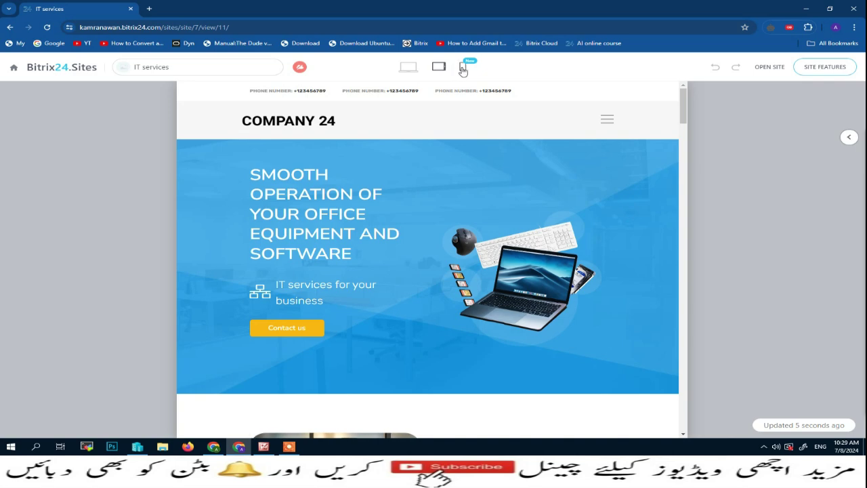
pyautogui.click(463, 69)
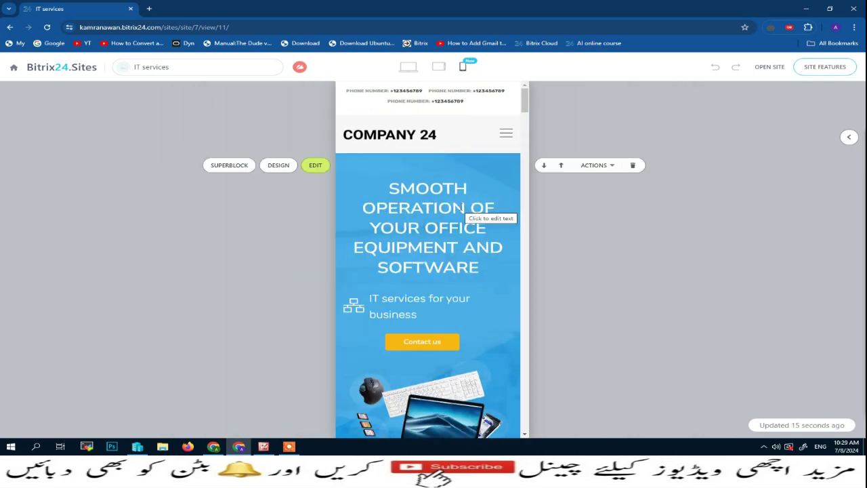
pyautogui.scroll(-8, 460, 210)
pyautogui.scroll(10, 460, 210)
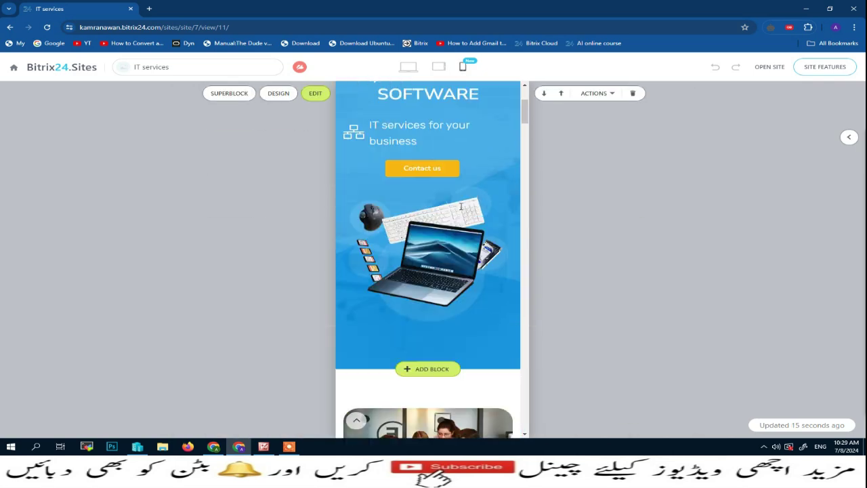
pyautogui.click(409, 67)
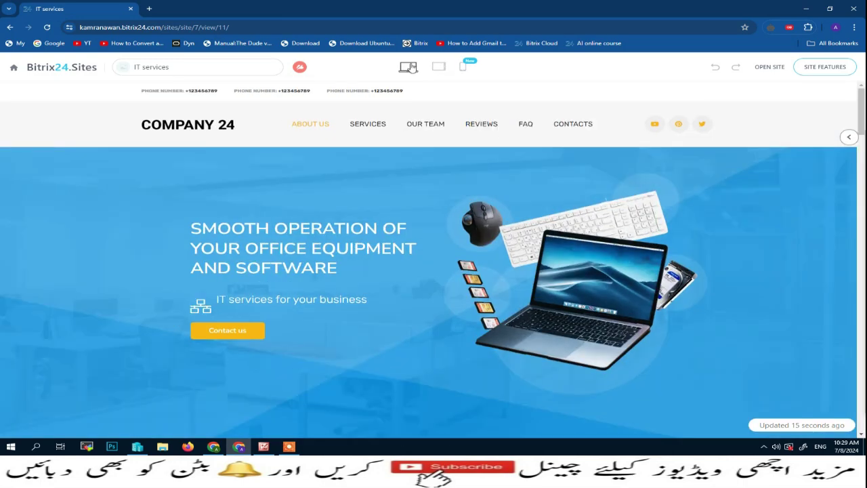
# Step: Look through all the sections of the IT services page in desktop layout, down to the FAQ answers and back to the header
pyautogui.scroll(-10, 643, 248)
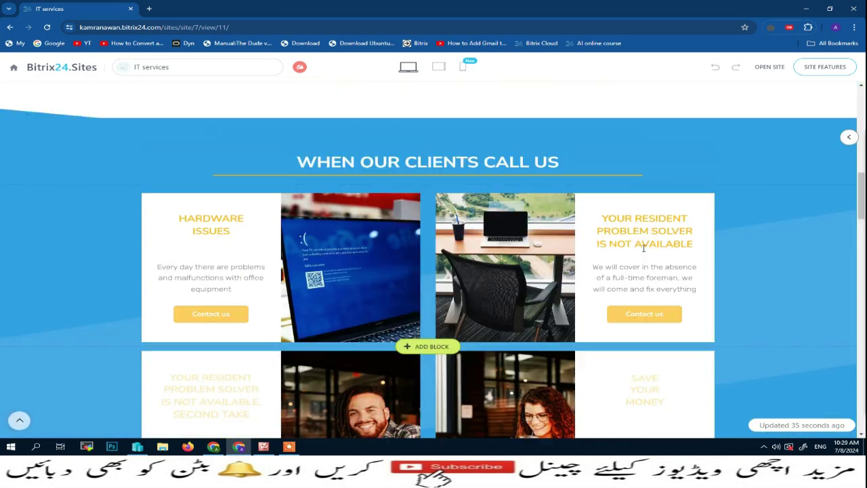
pyautogui.scroll(-3, 643, 247)
pyautogui.scroll(-3, 644, 249)
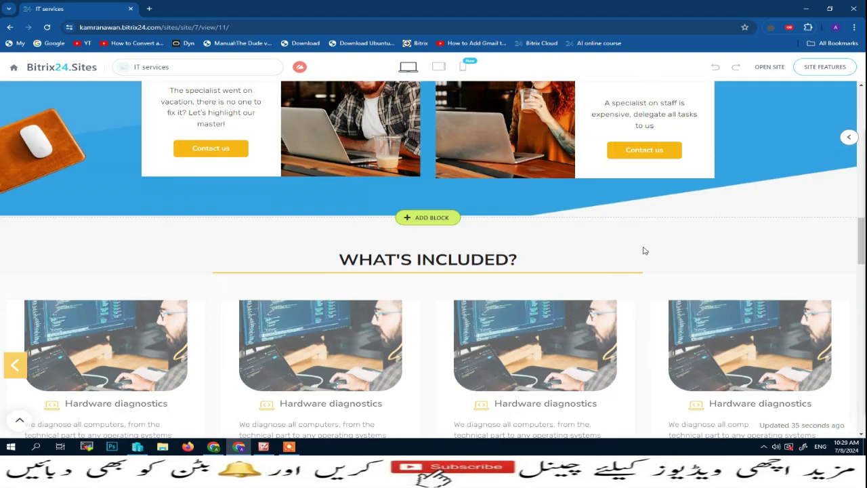
pyautogui.scroll(-10, 644, 251)
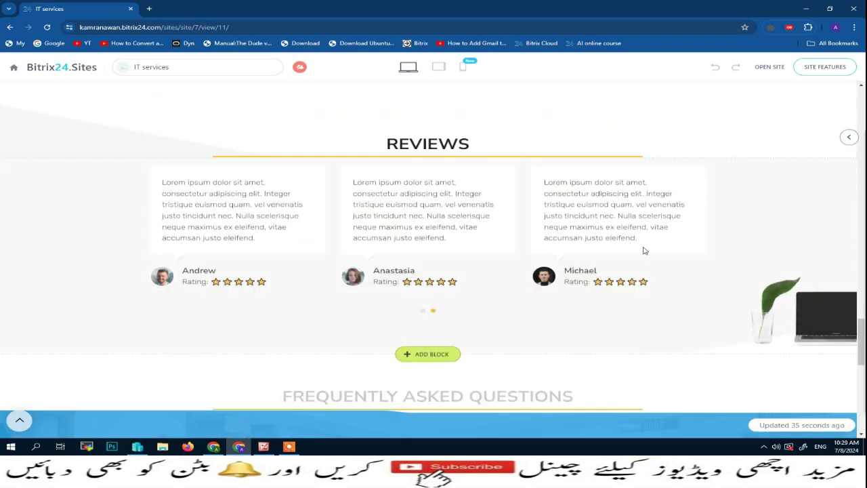
pyautogui.scroll(-5, 644, 250)
pyautogui.scroll(-3, 644, 252)
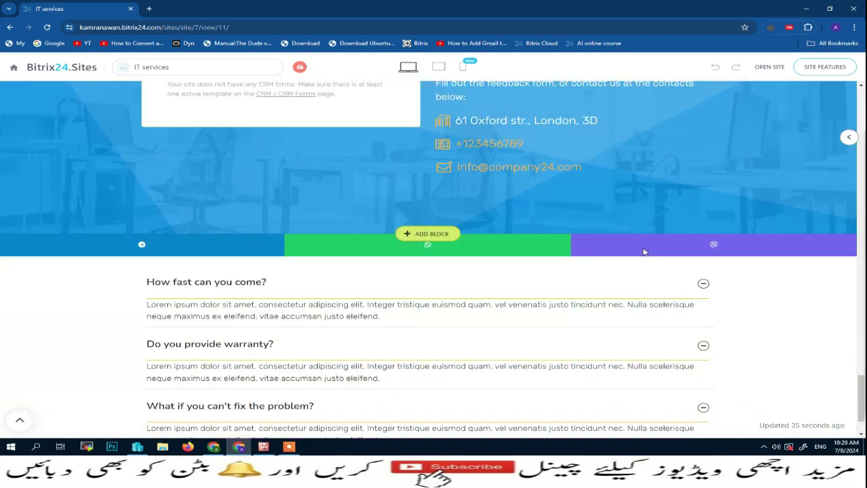
pyautogui.scroll(-1, 675, 260)
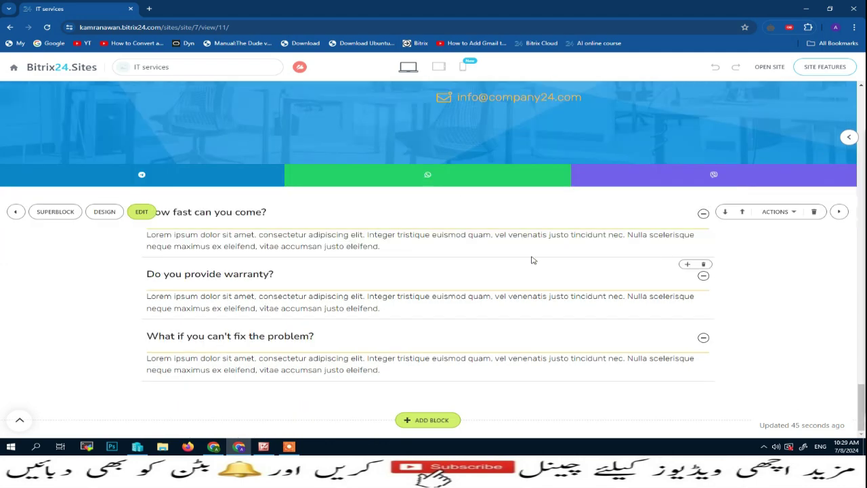
pyautogui.scroll(20, 539, 248)
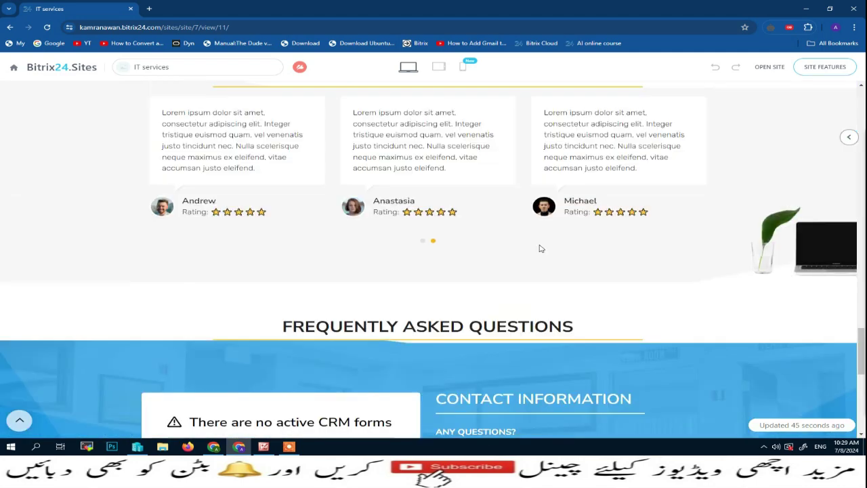
pyautogui.scroll(5, 540, 248)
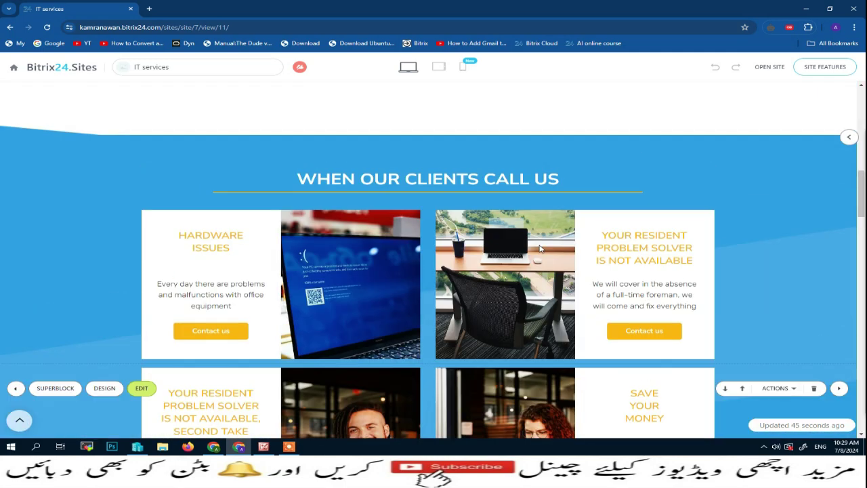
pyautogui.scroll(10, 539, 248)
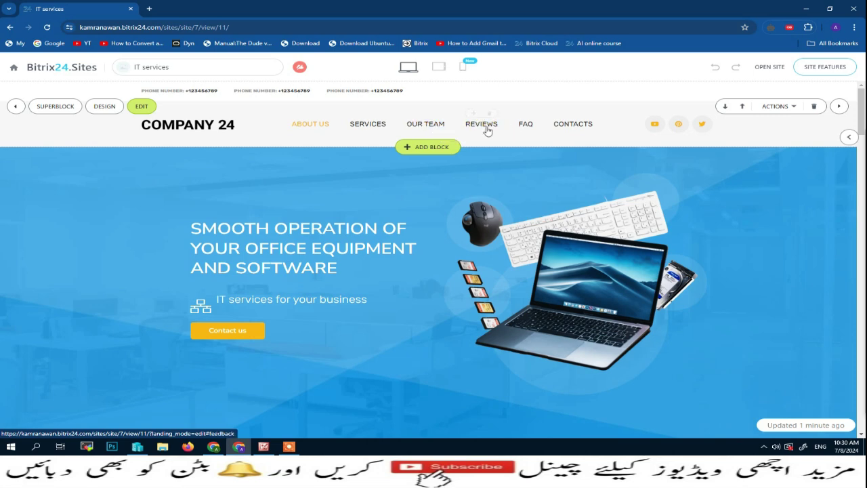
# Step: Examine the name and link settings of the Services menu item in the site header and close them without saving
pyautogui.click(367, 126)
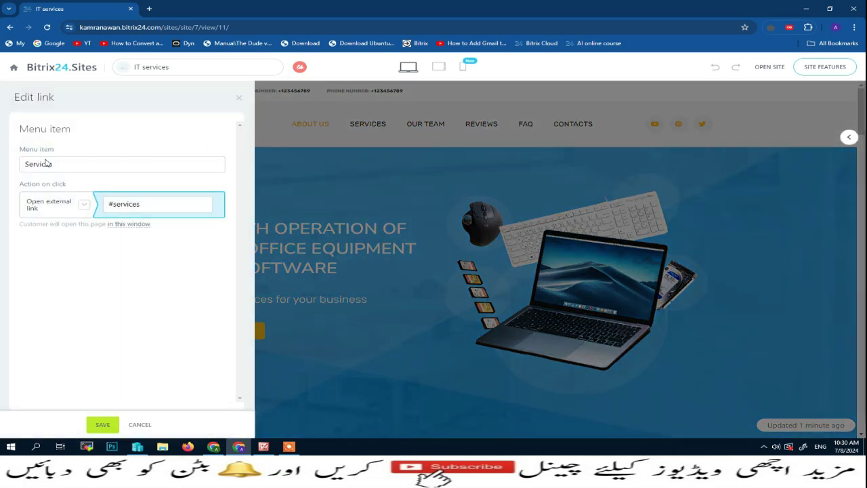
pyautogui.moveTo(60, 164); pyautogui.dragTo(20, 164)
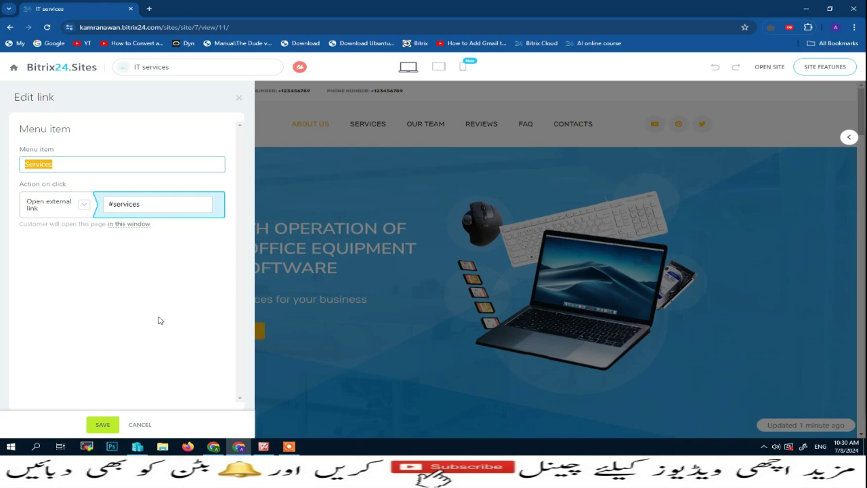
pyautogui.click(145, 428)
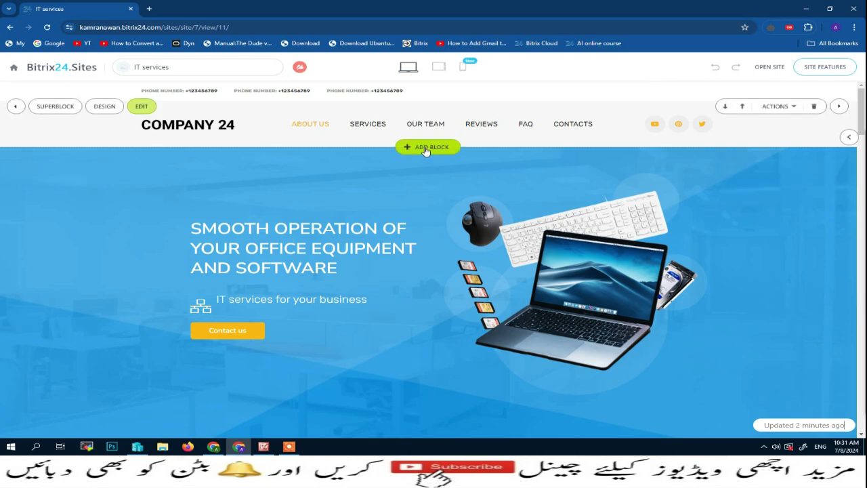
# Step: Start adding a block below the site's menu header and browse the block library's Site menu and header category
pyautogui.click(425, 147)
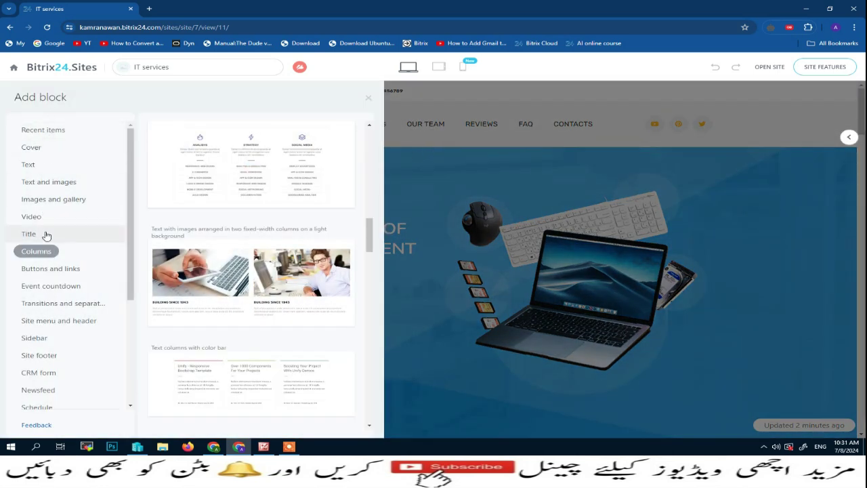
pyautogui.scroll(-5, 46, 240)
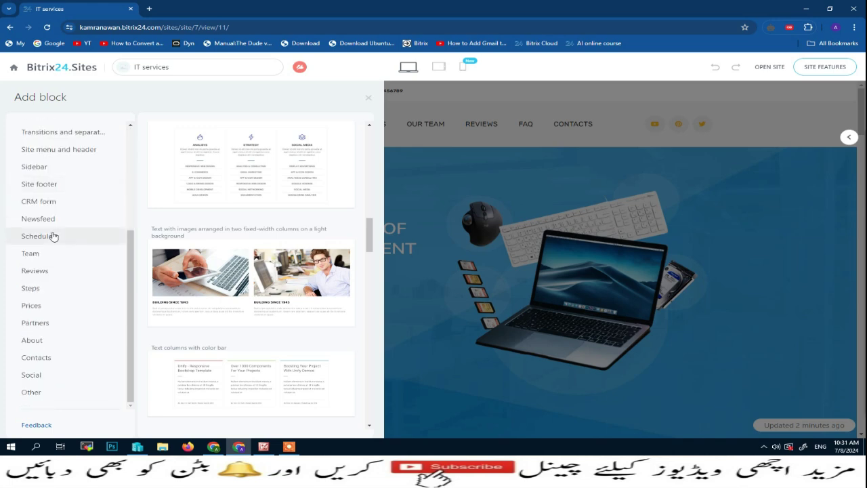
pyautogui.click(48, 149)
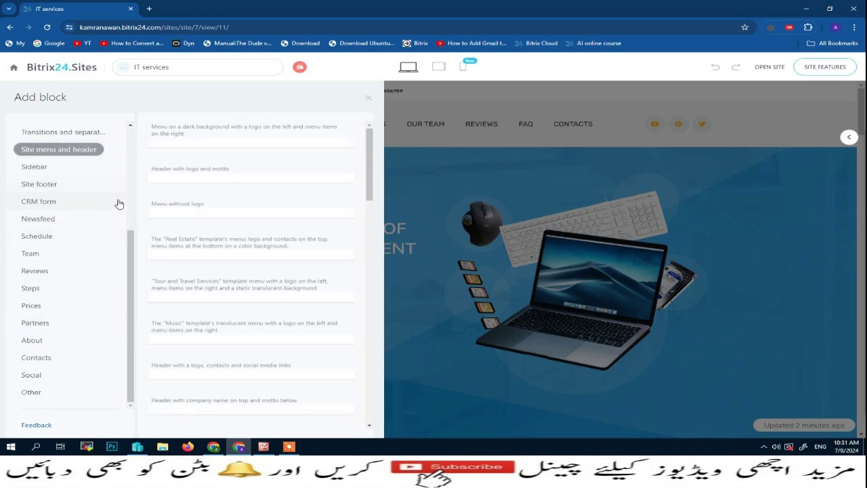